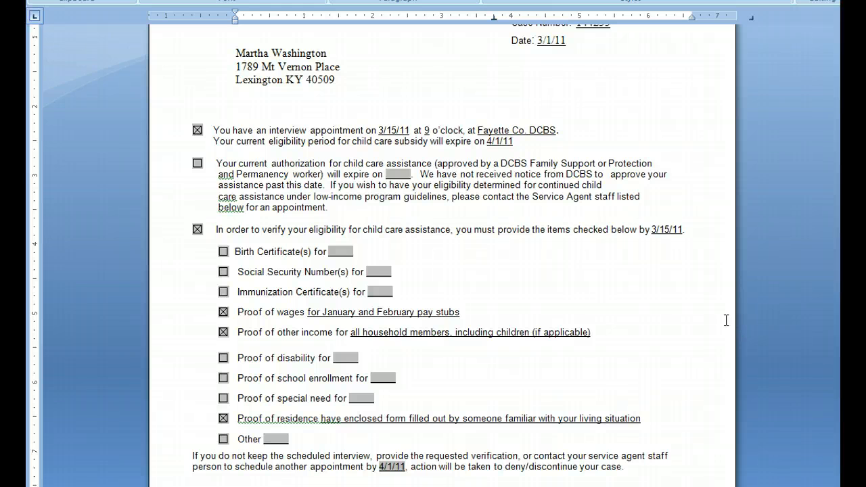
# Request the DCC-90C Residence - Household Verification case form with a due date of 3/15/11.
pyautogui.scroll(-1, 195, 447)
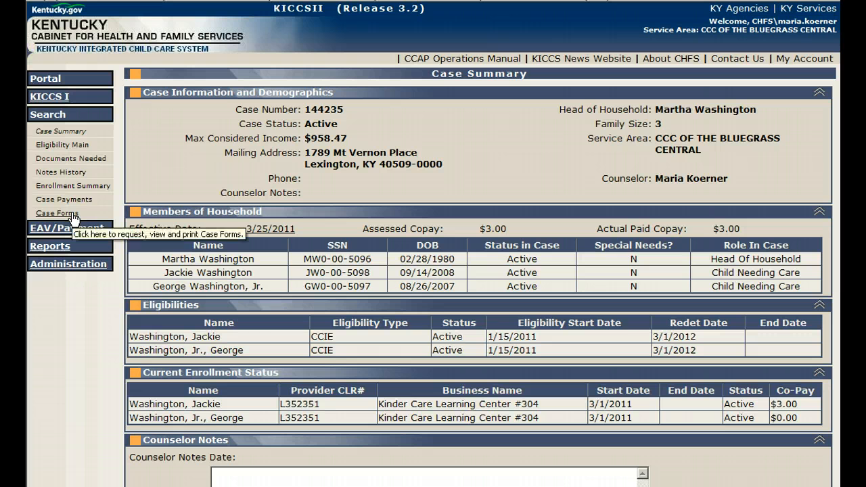
pyautogui.click(71, 213)
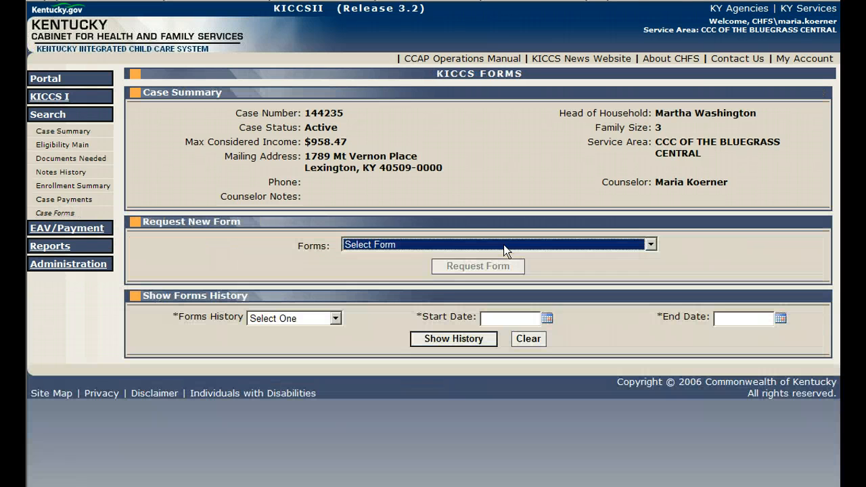
pyautogui.click(504, 245)
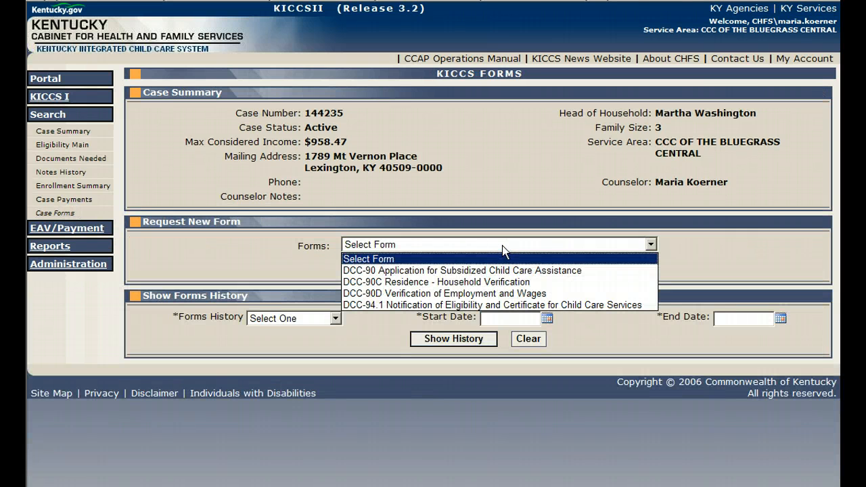
pyautogui.click(494, 283)
pyautogui.click(370, 264)
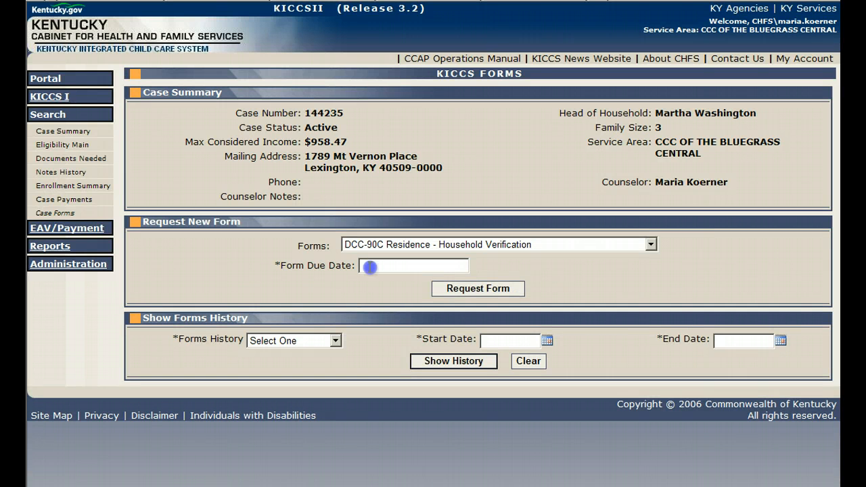
pyautogui.write('3/15/11')
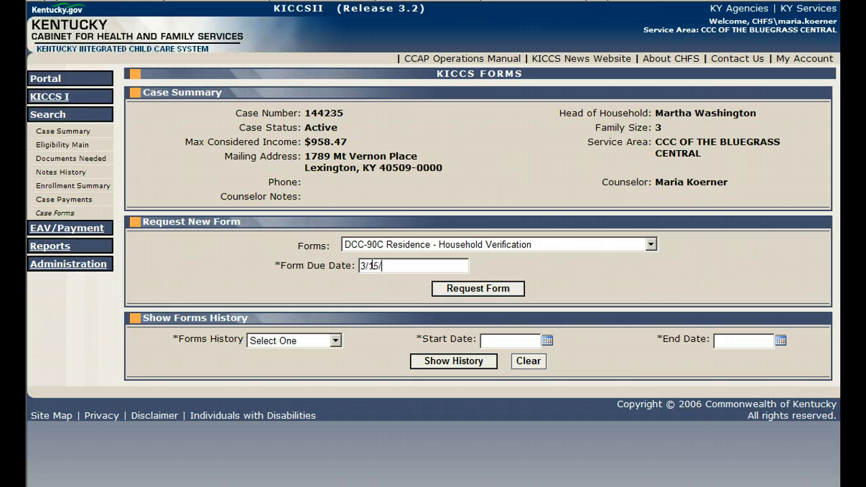
pyautogui.click(444, 291)
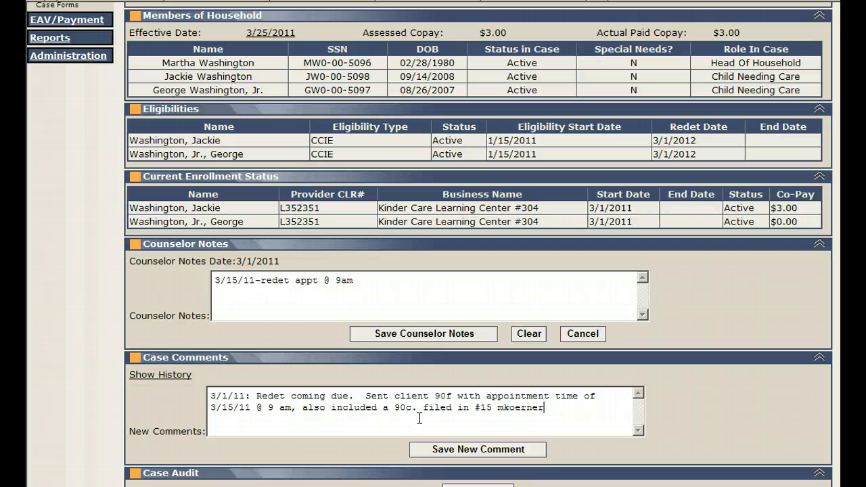
# Save the new case comment about the 90f, the 3/15/11 9 am appointment and the included 90c.
pyautogui.click(444, 452)
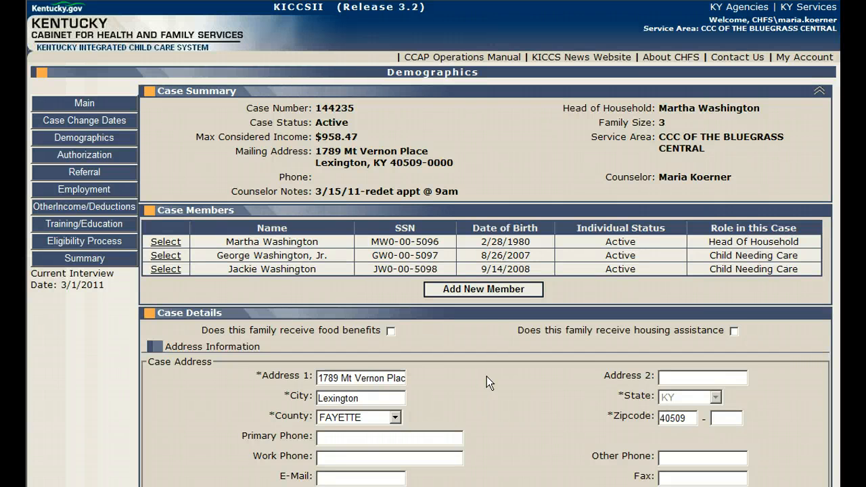
# Review the address information in the case demographics, save the case details and continue the eligibility process.
pyautogui.scroll(-2, 487, 376)
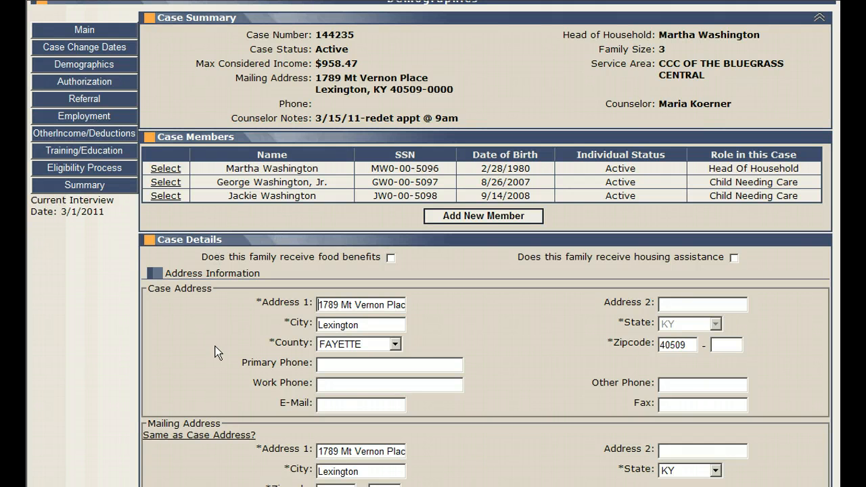
pyautogui.scroll(-3, 188, 336)
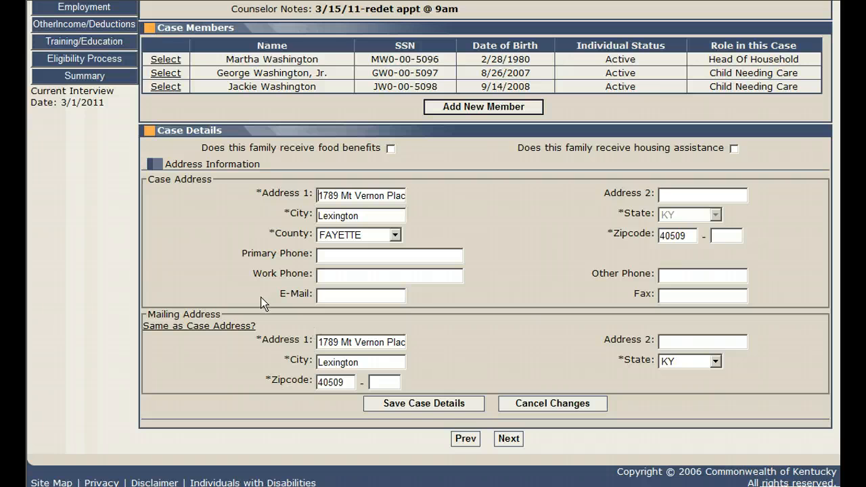
pyautogui.click(387, 404)
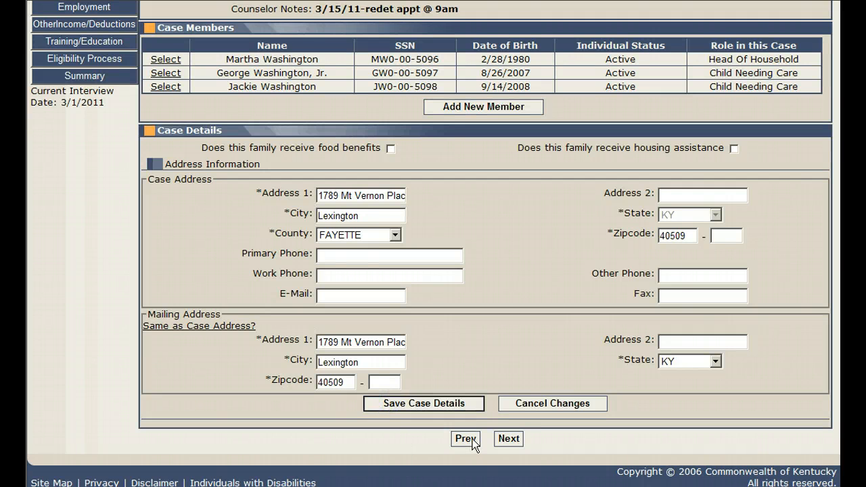
pyautogui.scroll(-2, 456, 404)
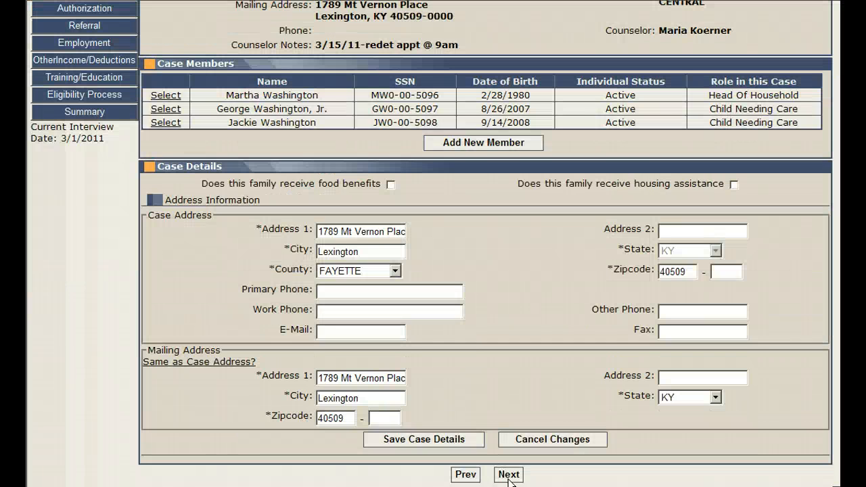
pyautogui.click(509, 479)
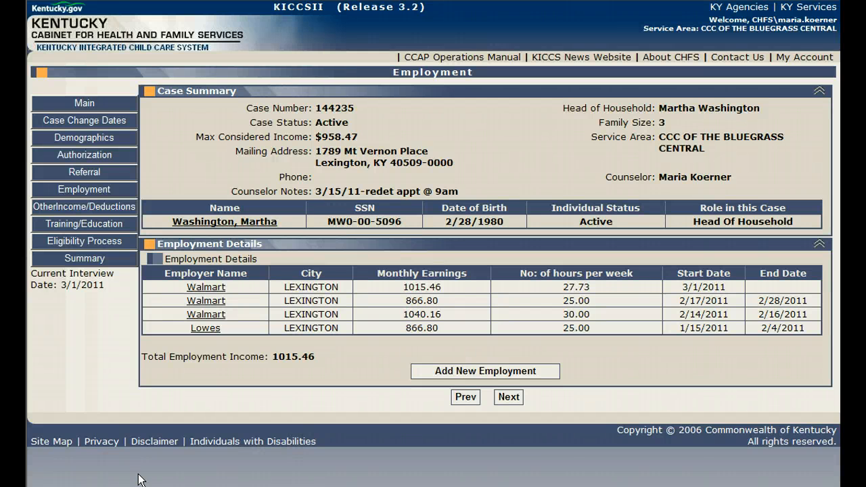
# Open the current Walmart employment record for an update and set its hours per week to 24.75.
pyautogui.click(214, 291)
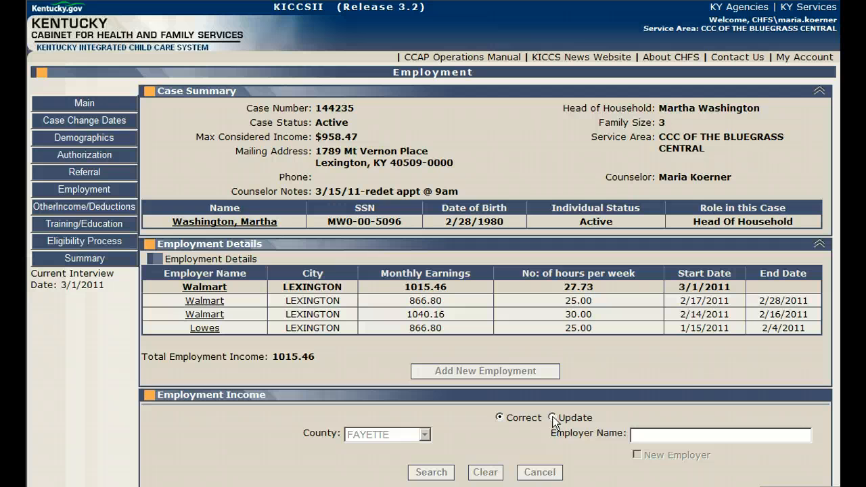
pyautogui.click(553, 419)
pyautogui.scroll(-5, 220, 420)
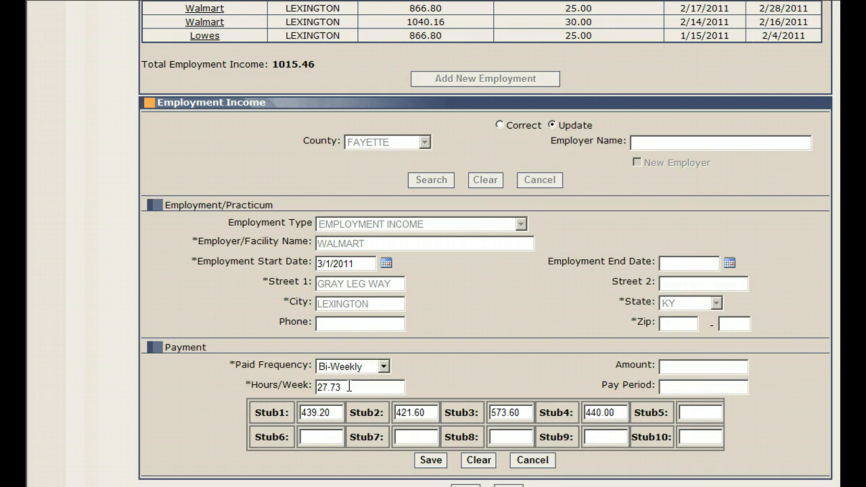
pyautogui.moveTo(356, 387); pyautogui.dragTo(318, 387)
pyautogui.write('24.75')
# Enter pay stubs 1 to 4 as 420, 385, 396 and 392, and save the employment income.
pyautogui.click(333, 414)
pyautogui.moveTo(333, 414); pyautogui.dragTo(309, 415)
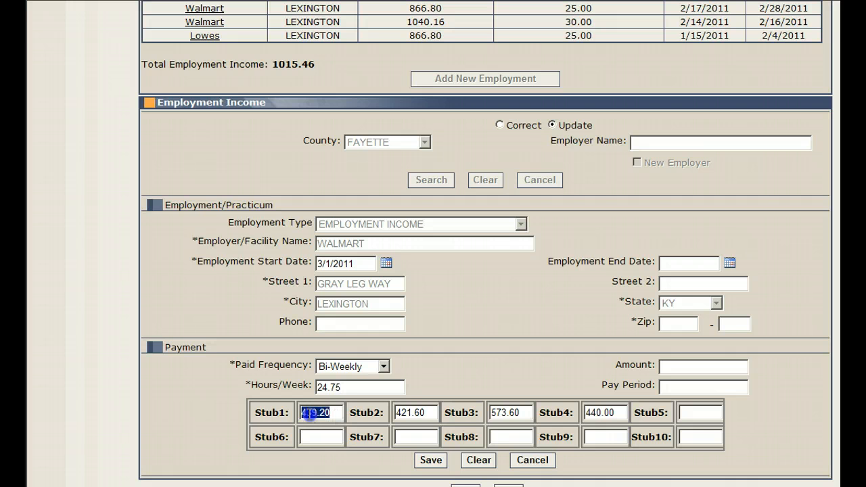
pyautogui.write('420')
pyautogui.click(422, 413)
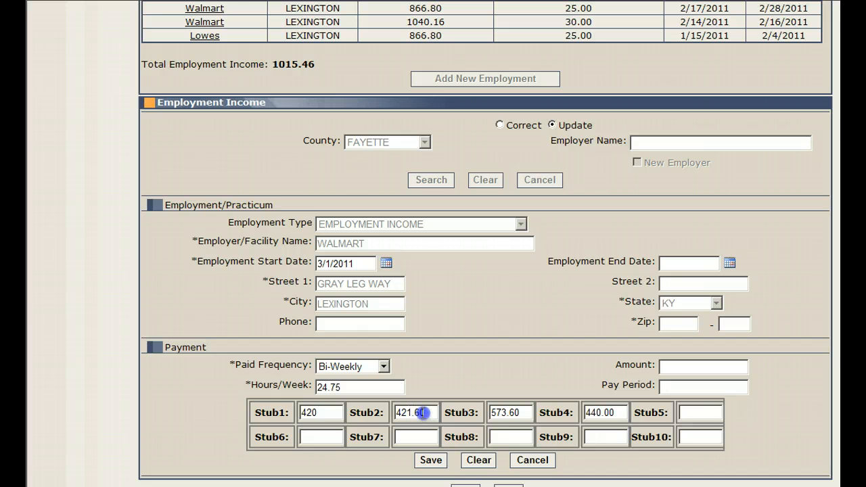
pyautogui.moveTo(422, 413); pyautogui.dragTo(401, 412)
pyautogui.write('385')
pyautogui.moveTo(531, 412); pyautogui.dragTo(496, 413)
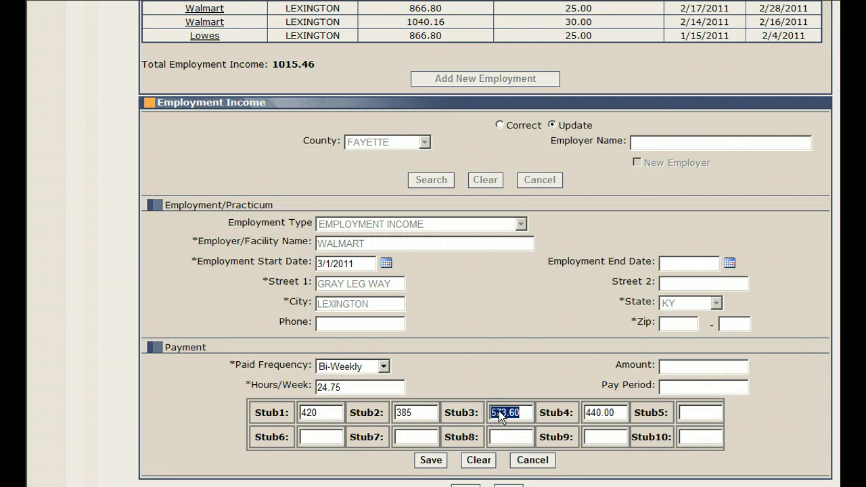
pyautogui.write('396')
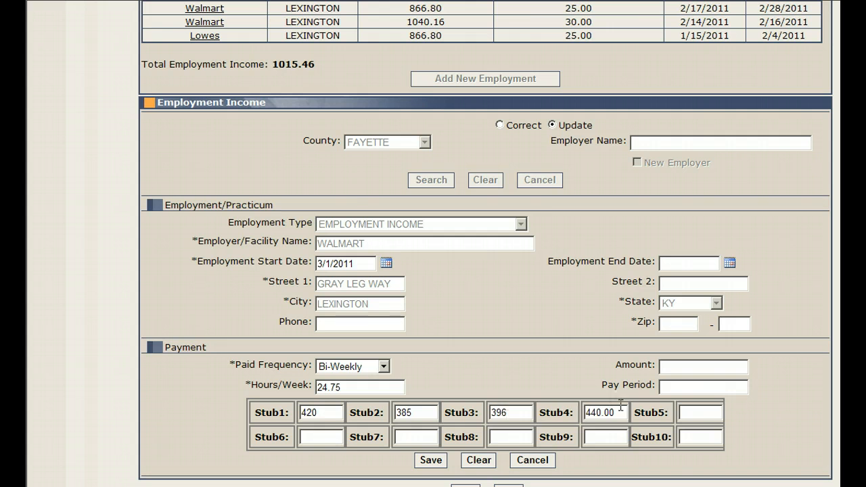
pyautogui.moveTo(621, 412); pyautogui.dragTo(586, 412)
pyautogui.write('392')
pyautogui.click(426, 462)
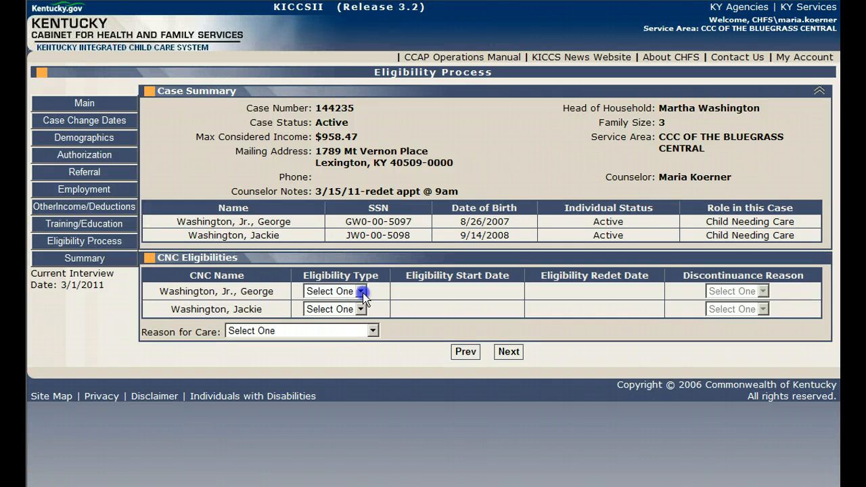
# Set the eligibility type to CCIE for both children needing care.
pyautogui.click(360, 291)
pyautogui.click(339, 318)
pyautogui.click(360, 311)
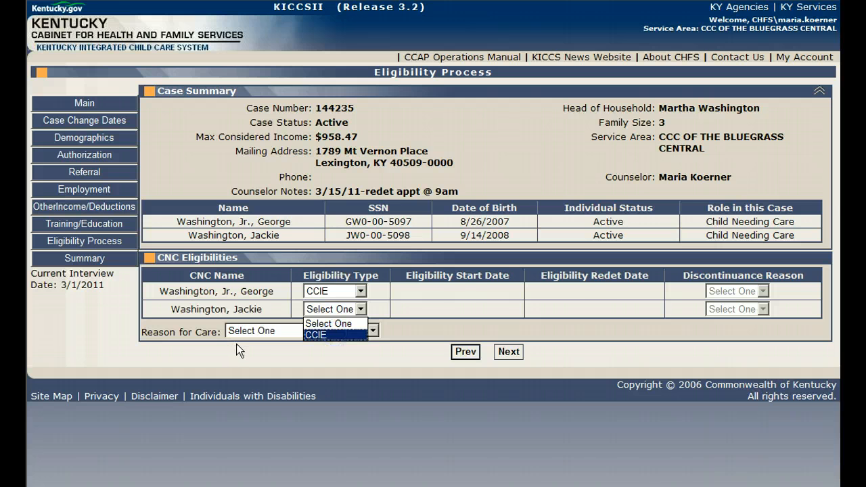
pyautogui.click(345, 309)
pyautogui.click(335, 334)
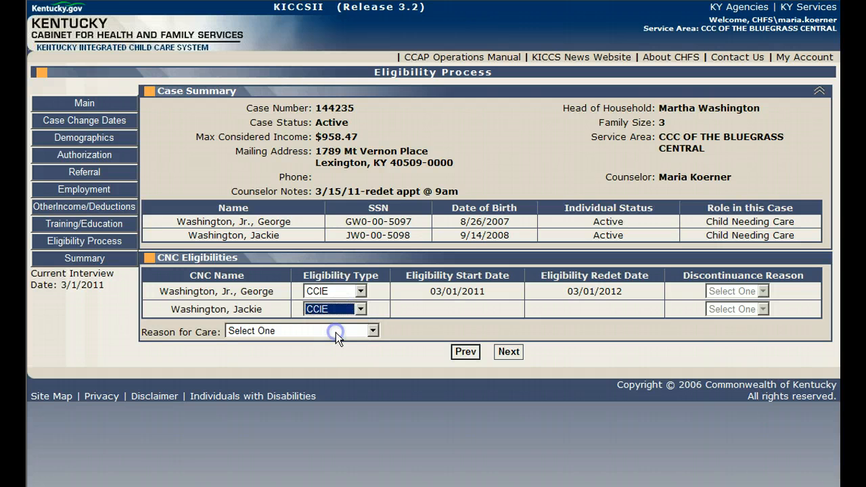
# Set the reason for care to WORK (INCOME ELIGIBLE) and finish the eligibility process through its summary.
pyautogui.click(340, 330)
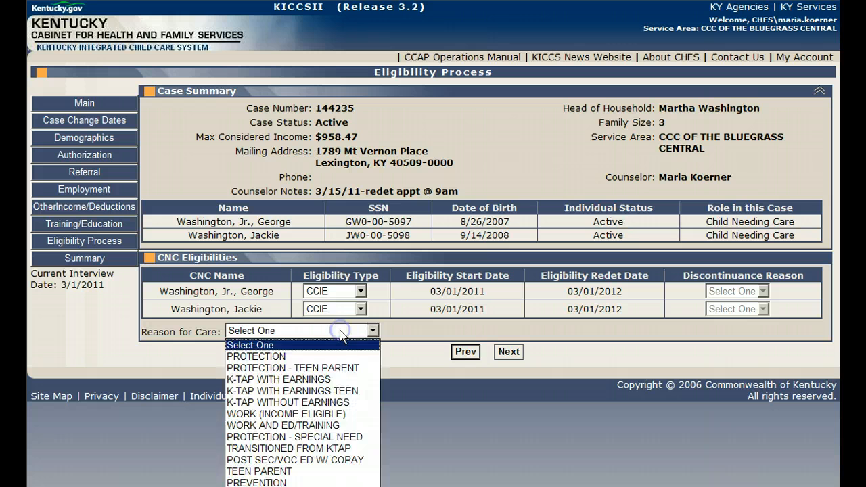
pyautogui.click(348, 413)
pyautogui.click(504, 351)
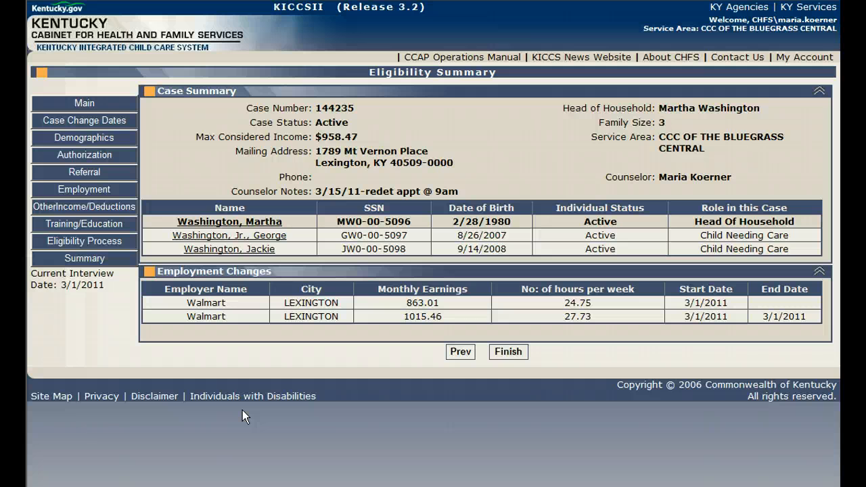
pyautogui.click(505, 351)
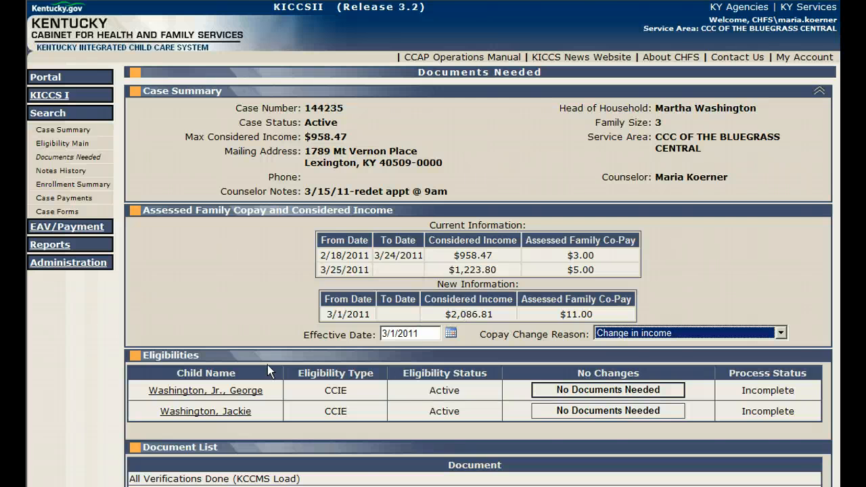
# Open the head of household's needed documents under the second child's eligibility, review the list and save this person.
pyautogui.click(217, 412)
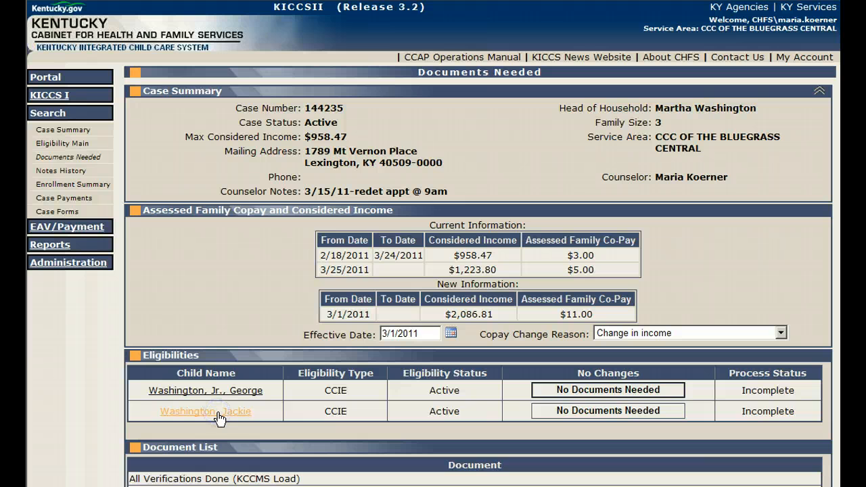
pyautogui.scroll(-2, 223, 420)
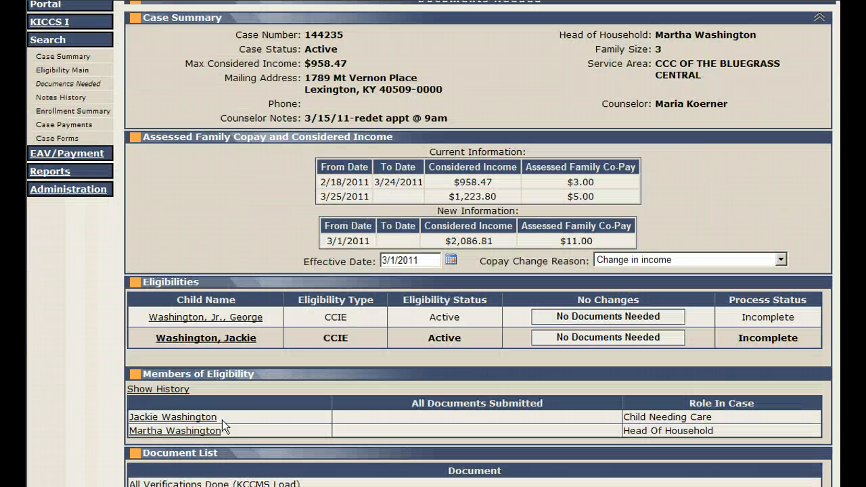
pyautogui.click(213, 433)
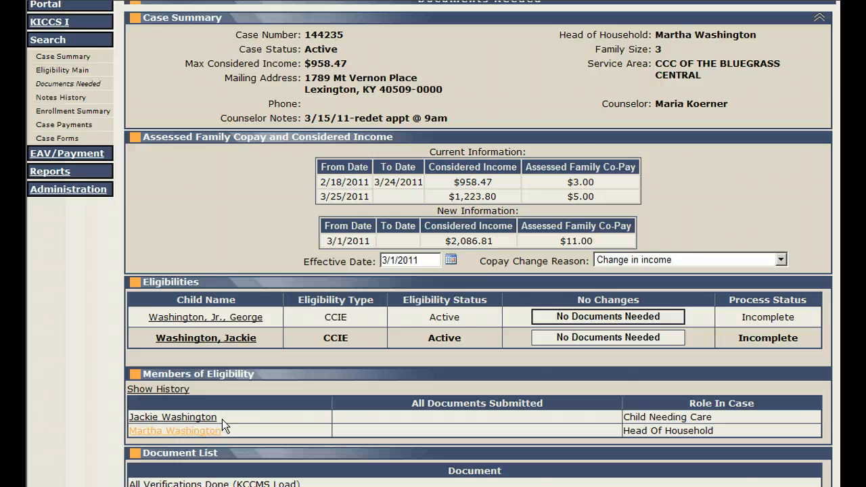
pyautogui.scroll(-6, 222, 420)
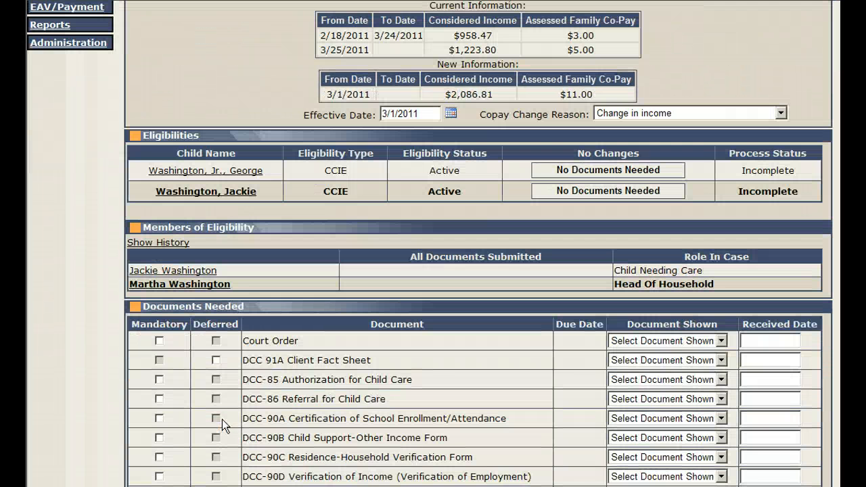
pyautogui.scroll(-2, 220, 394)
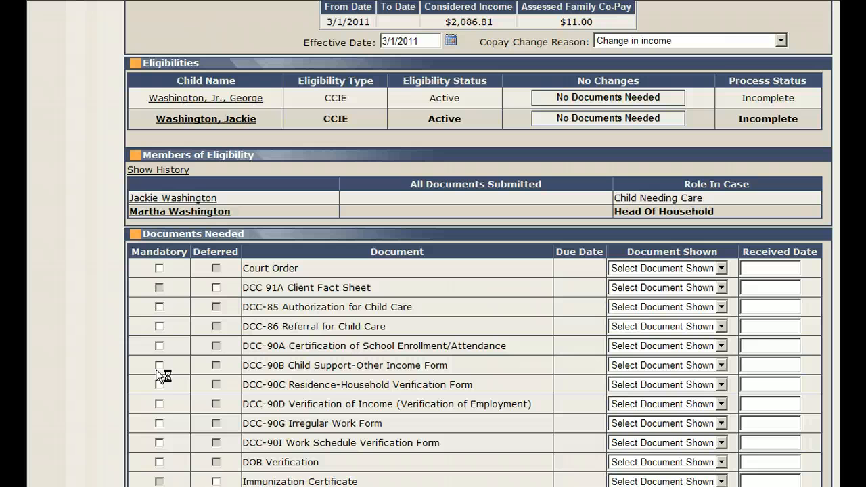
pyautogui.scroll(-2, 173, 363)
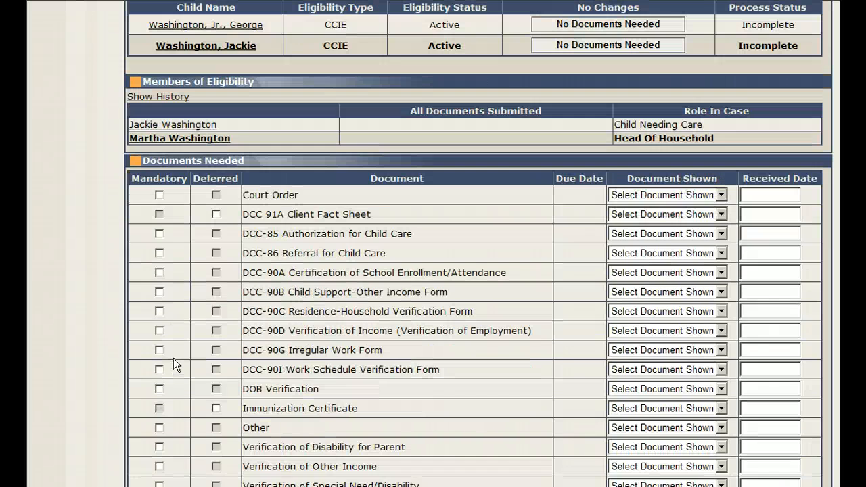
pyautogui.scroll(-2, 174, 363)
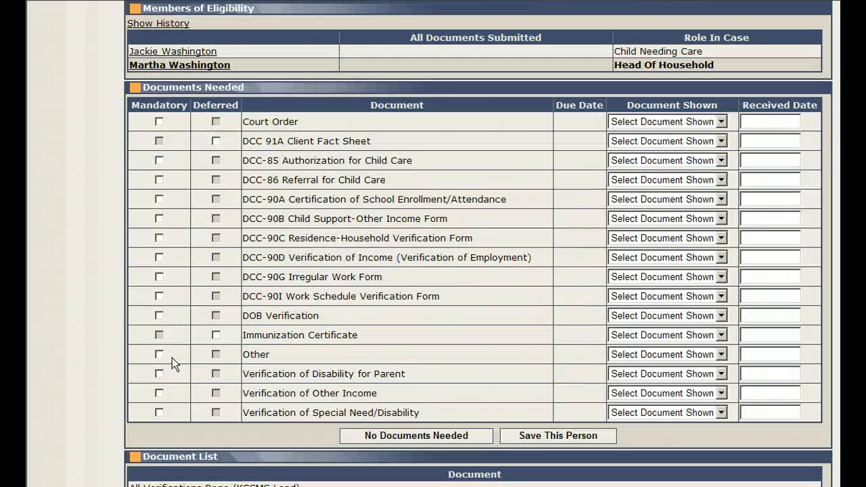
pyautogui.click(519, 440)
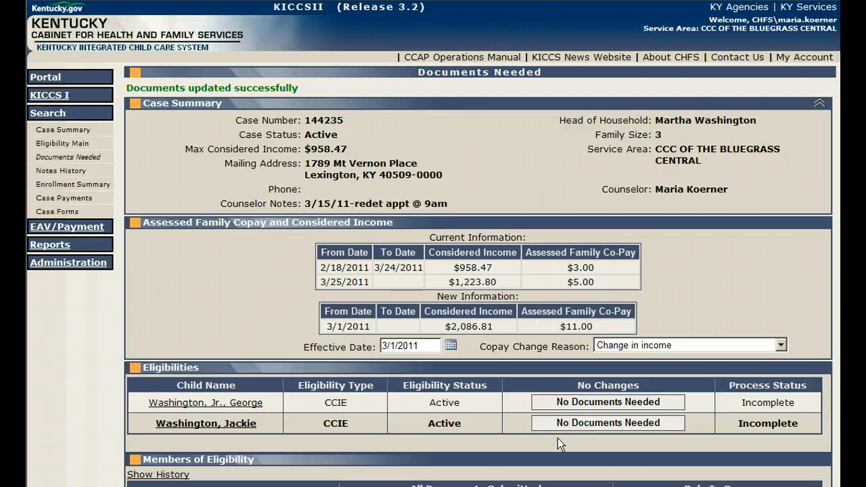
# Mark both children's eligibilities as No Documents Needed and open the case's enrollment summary.
pyautogui.click(569, 404)
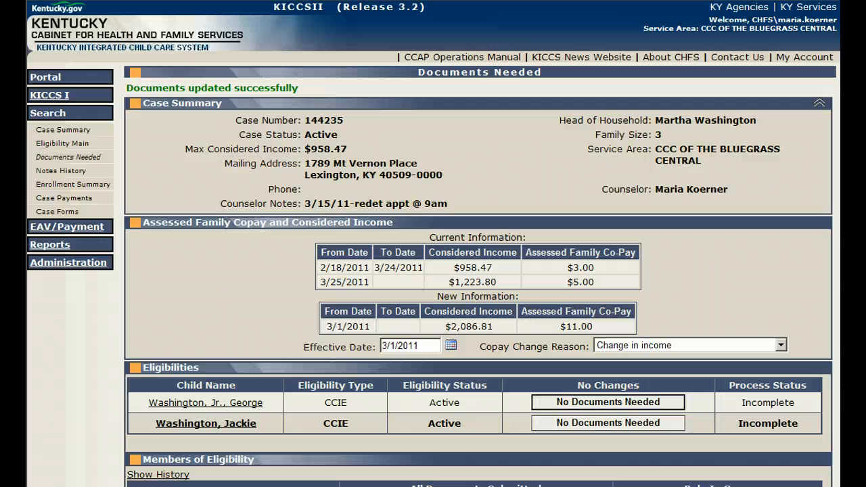
pyautogui.click(546, 421)
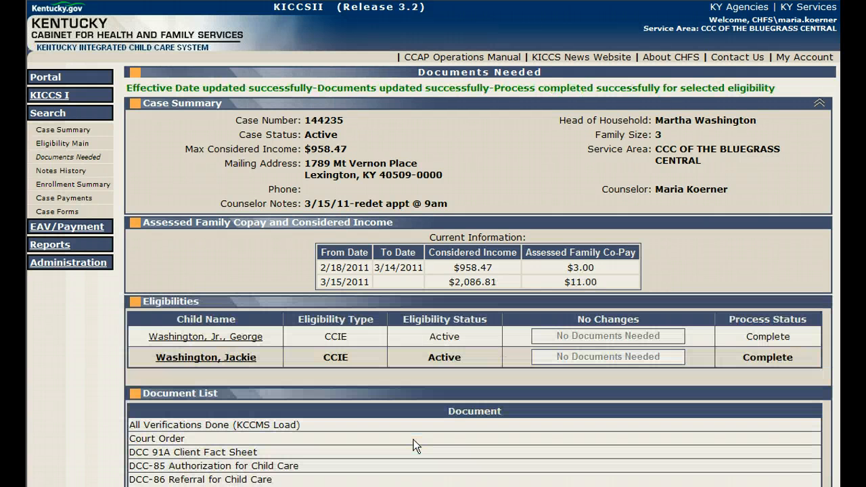
pyautogui.click(58, 184)
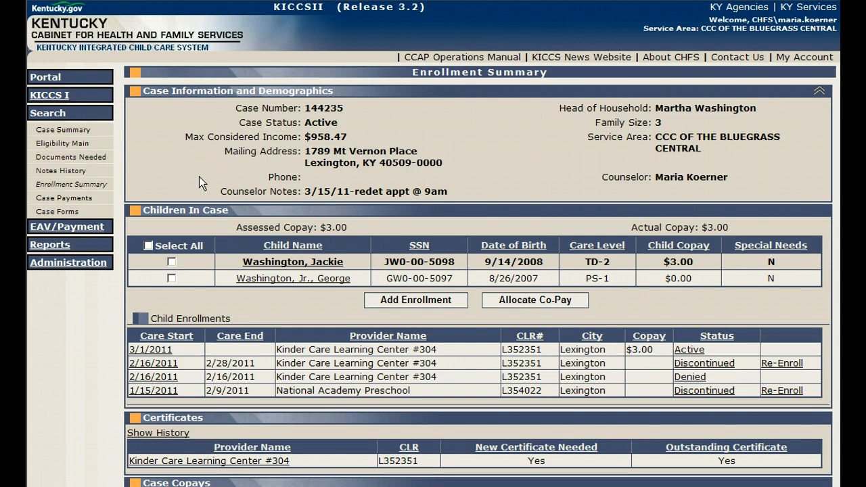
# Allocate the case's co-pay and create a new enrollment certificate for Kinder Care Learning Center #304 with the DCC-94C included.
pyautogui.scroll(-3, 203, 206)
pyautogui.click(531, 230)
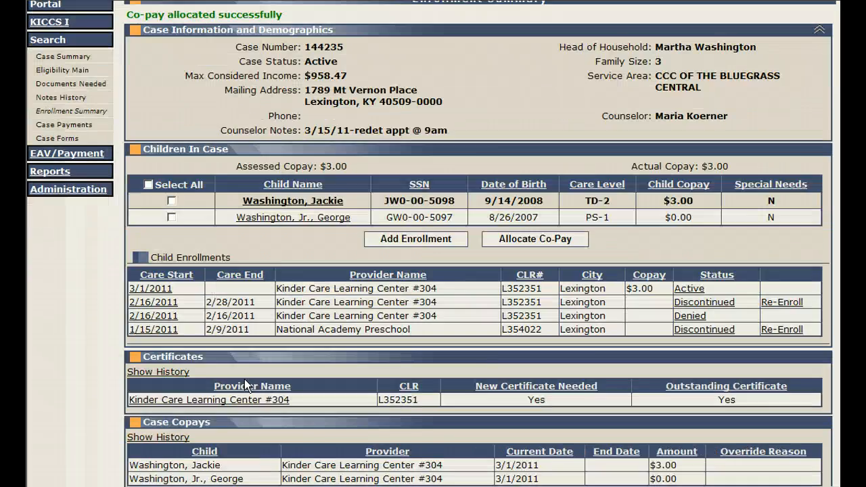
pyautogui.scroll(-2, 245, 379)
pyautogui.click(218, 357)
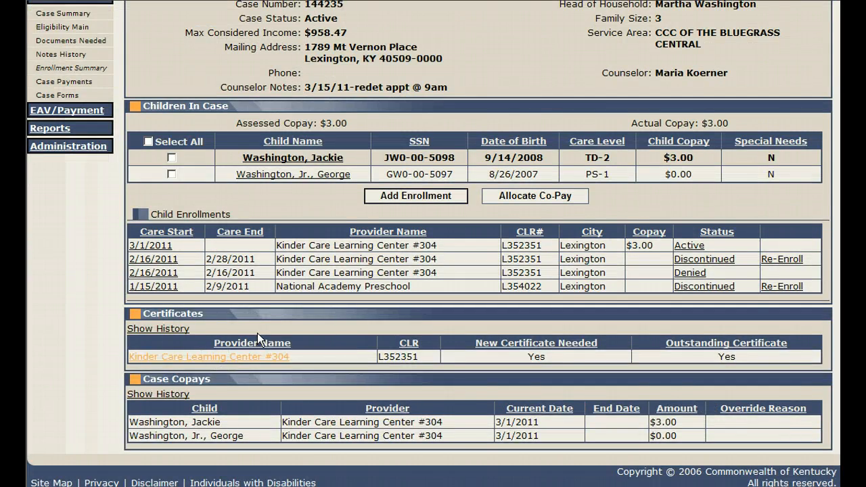
pyautogui.scroll(-3, 257, 335)
pyautogui.scroll(-3, 257, 335)
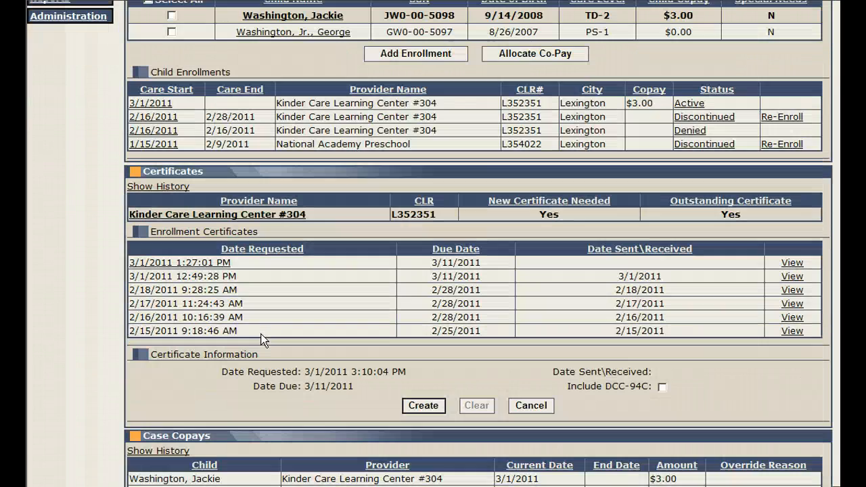
pyautogui.click(664, 389)
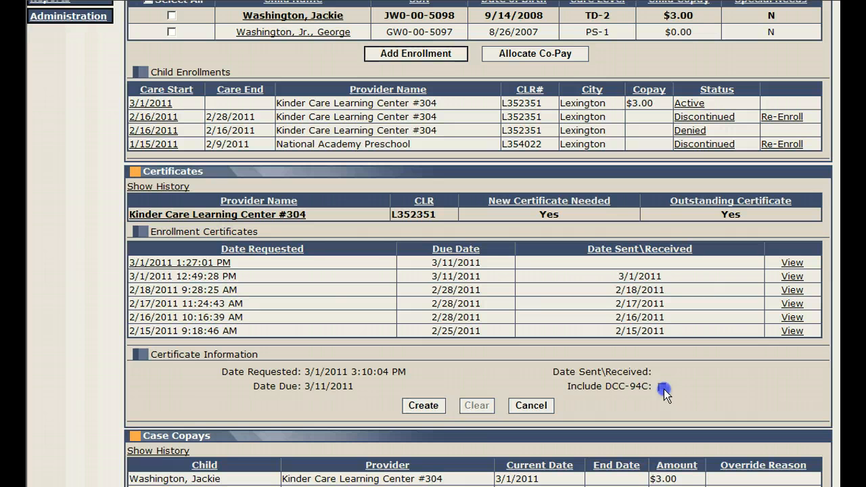
pyautogui.click(420, 406)
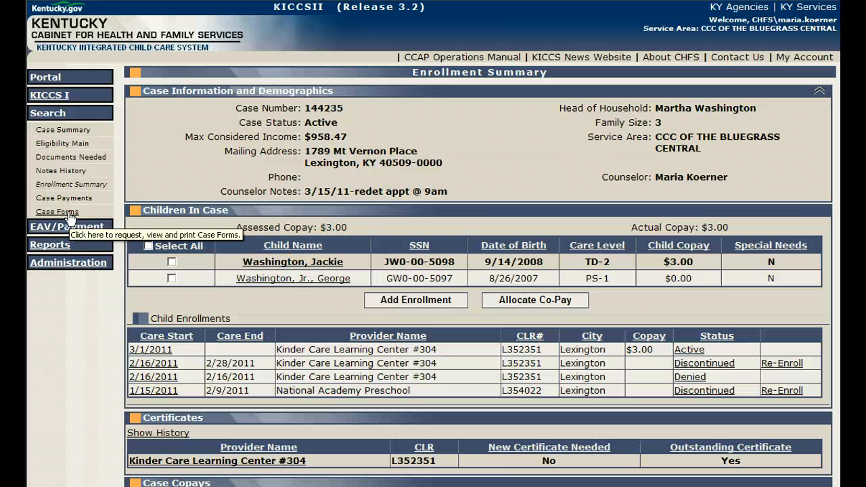
# Open the case's forms and choose DCC-90 Application for Subsidized Child Care Assistance as the new form to request.
pyautogui.click(69, 213)
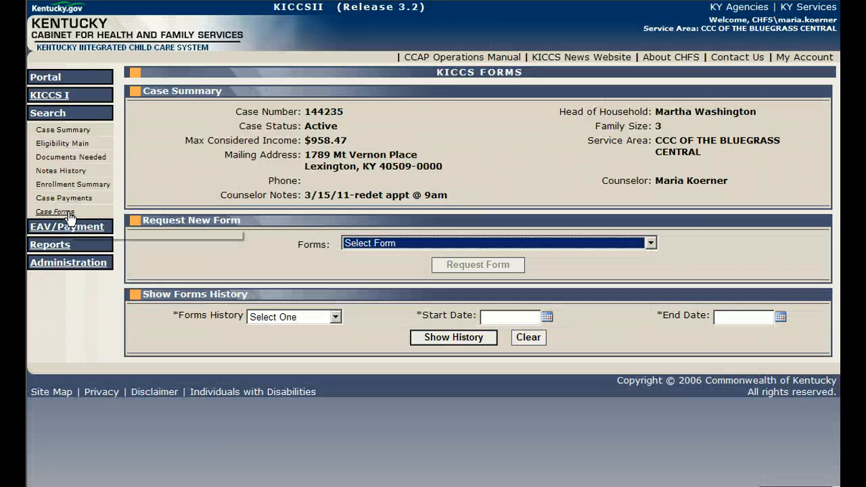
pyautogui.click(361, 243)
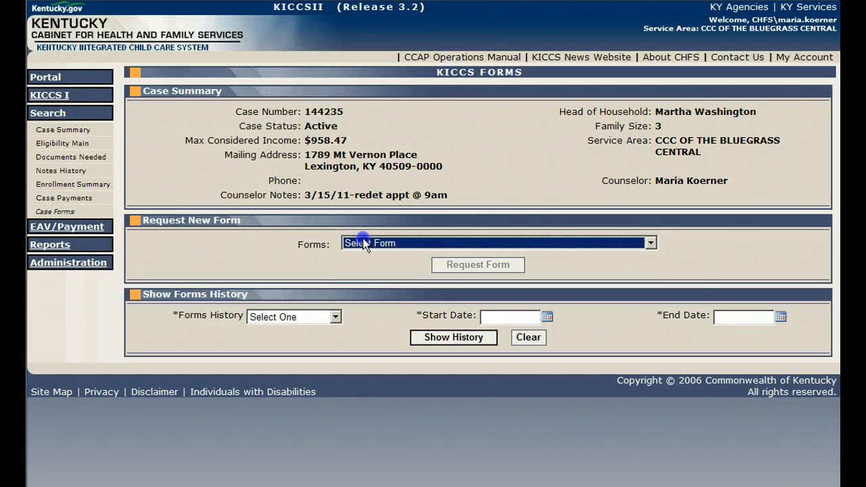
pyautogui.click(366, 271)
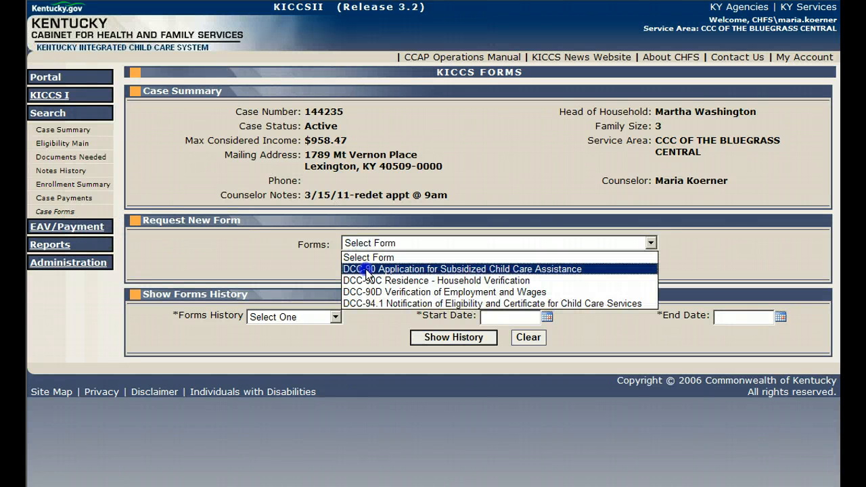